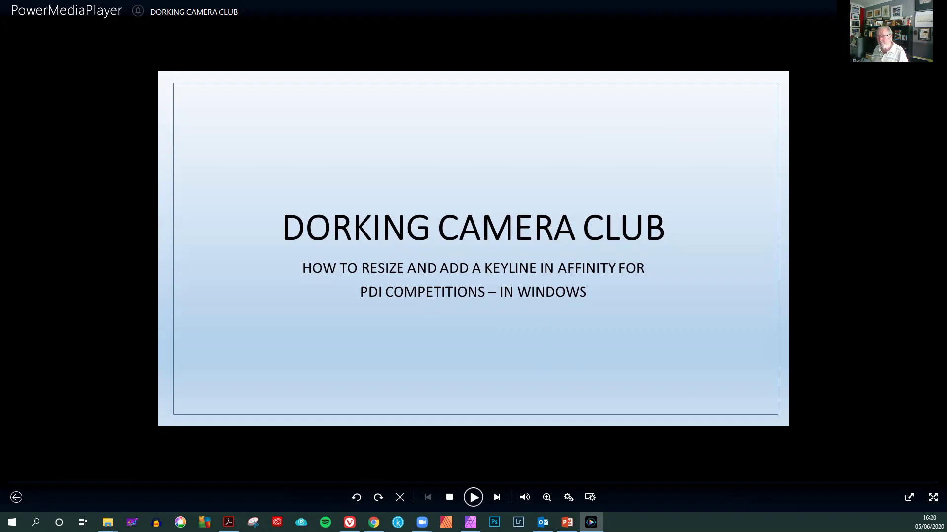
Leave the Dorking Camera Club title slide to bring up the loch landscape in Affinity Photo
key("alt+Tab")
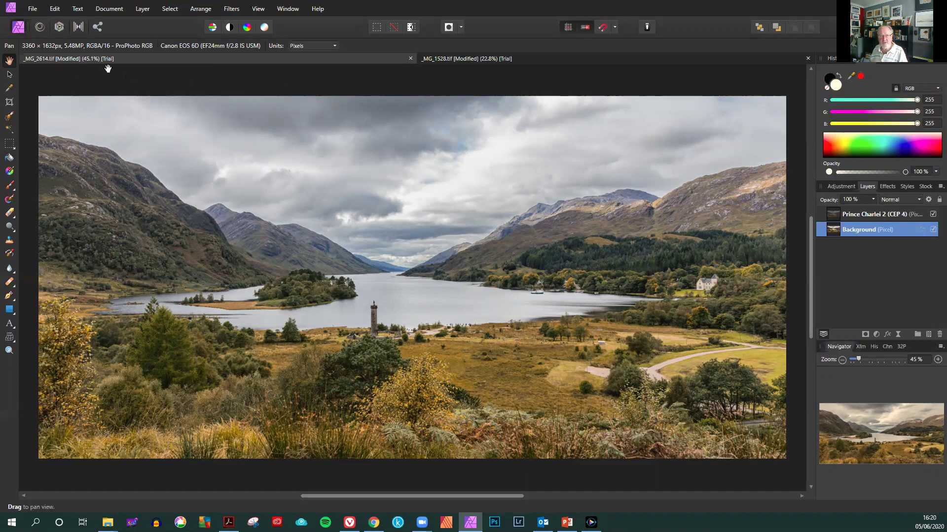
Resize _MG_3614.tif to 1400 px wide with proportions locked, giving 1400 × 680 px
left_click(104, 8)
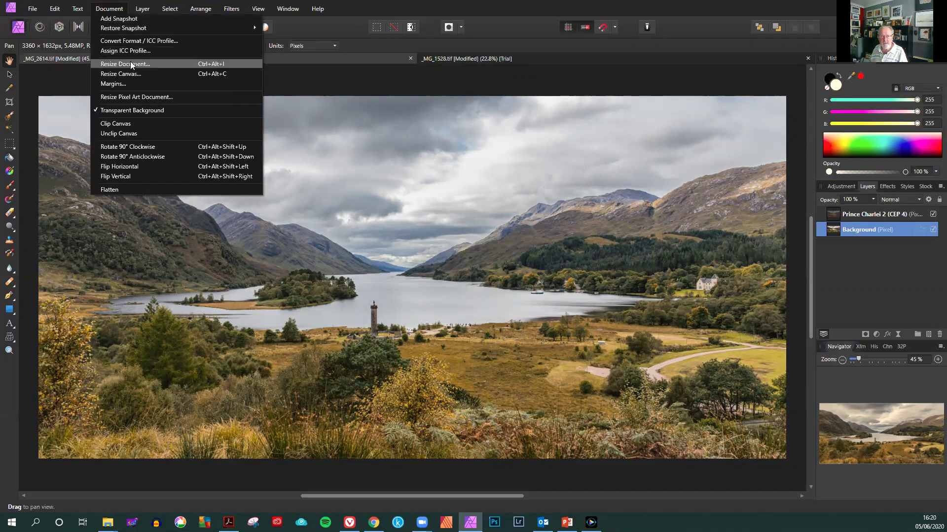
left_click(161, 65)
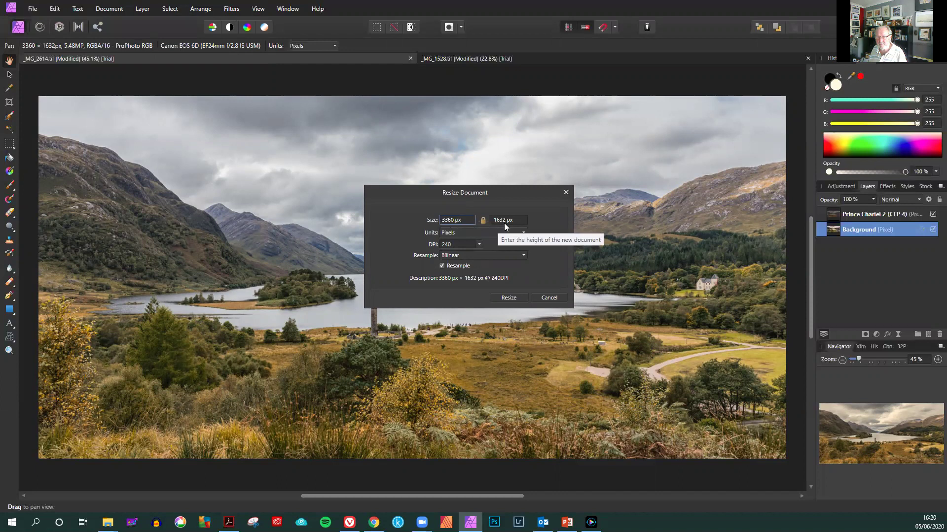
left_click(452, 222)
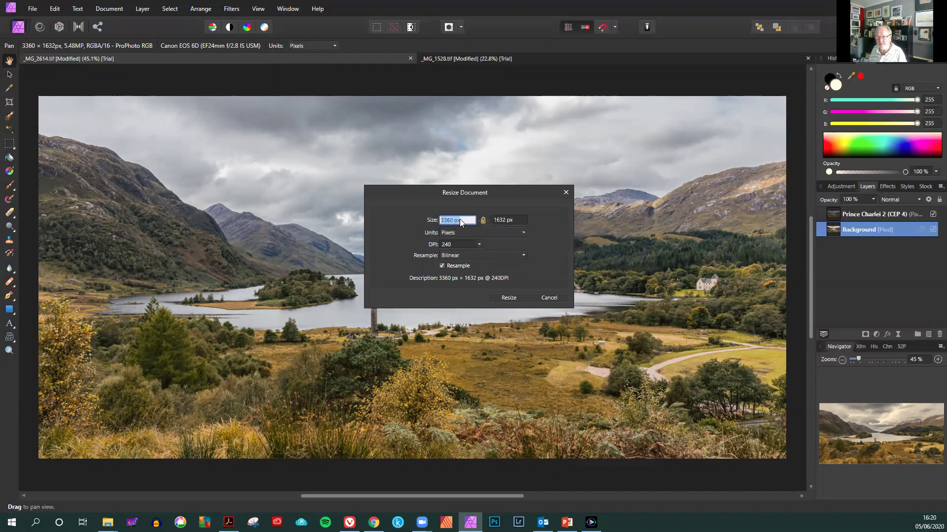
type("1400")
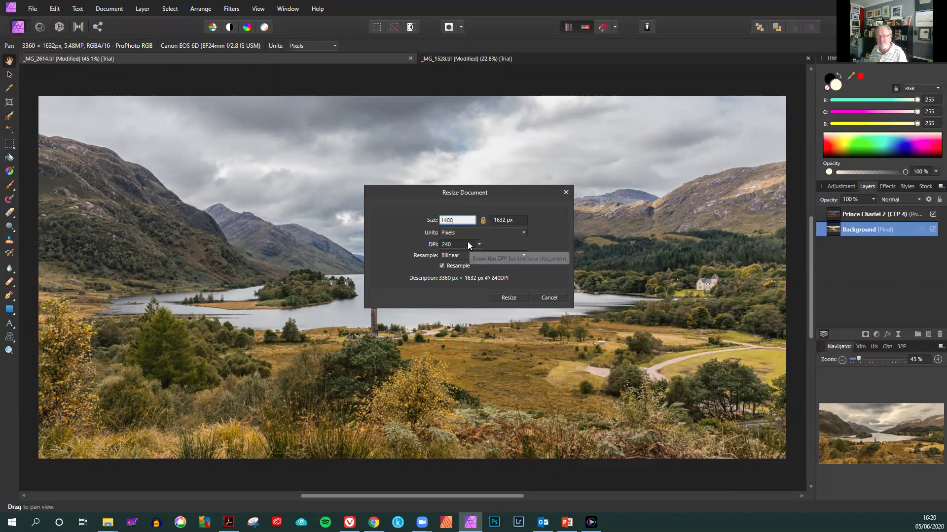
left_click(508, 298)
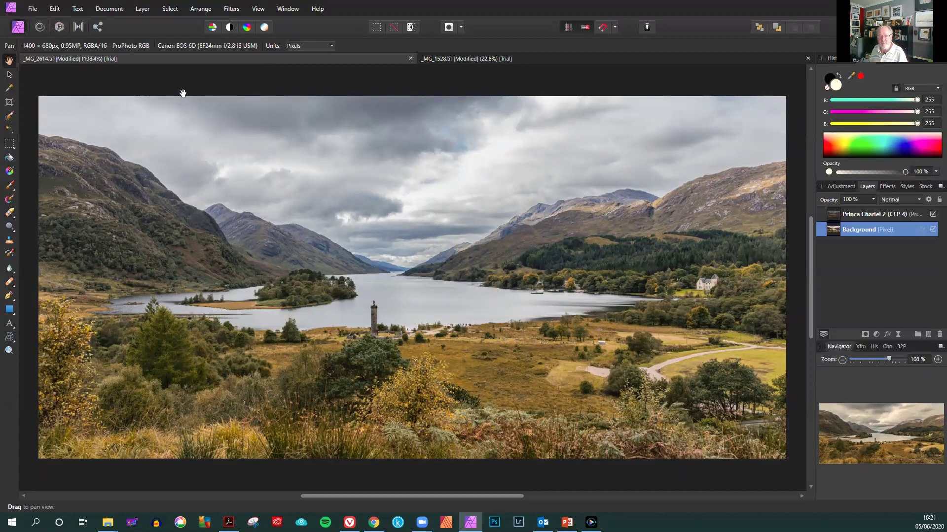
Resize the _MG_1528.tif tree photo to 1050 px high, giving 957 × 1050 px
left_click(460, 59)
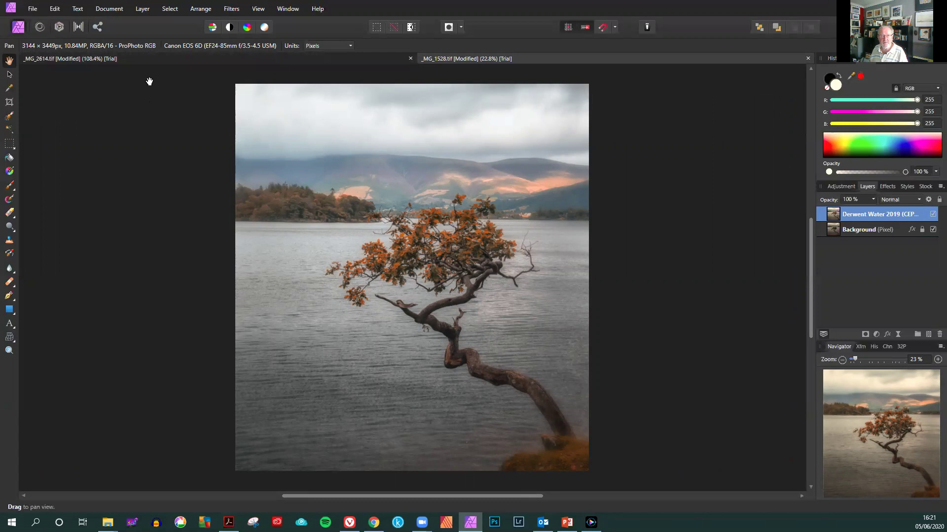
left_click(99, 10)
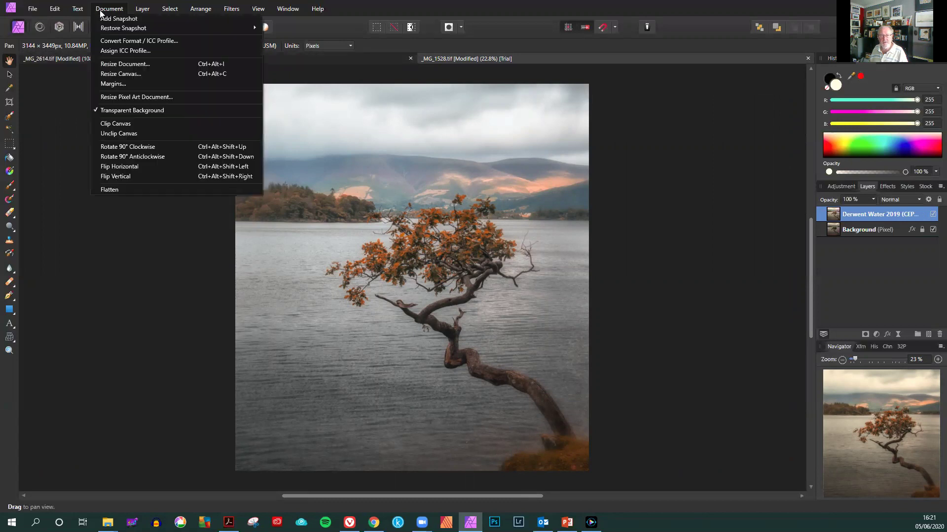
left_click(147, 63)
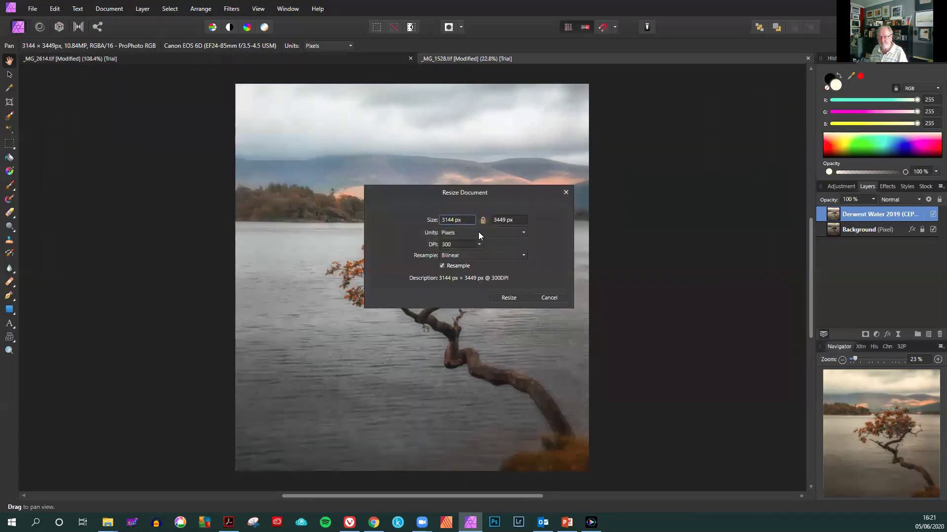
left_click(500, 220)
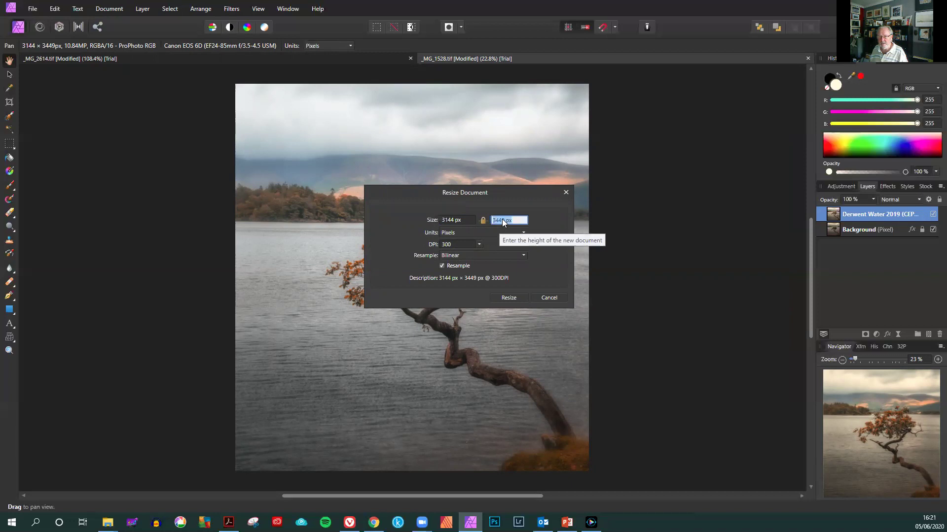
type("1050")
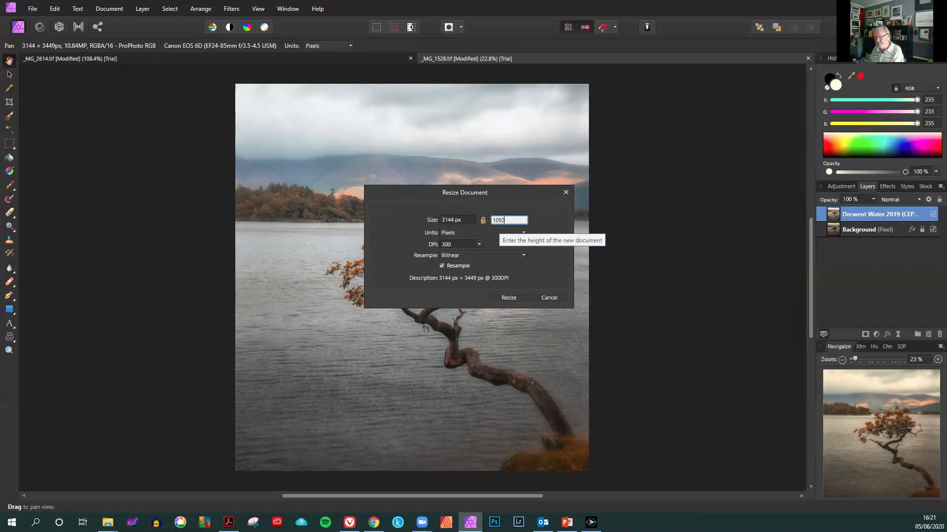
left_click(505, 299)
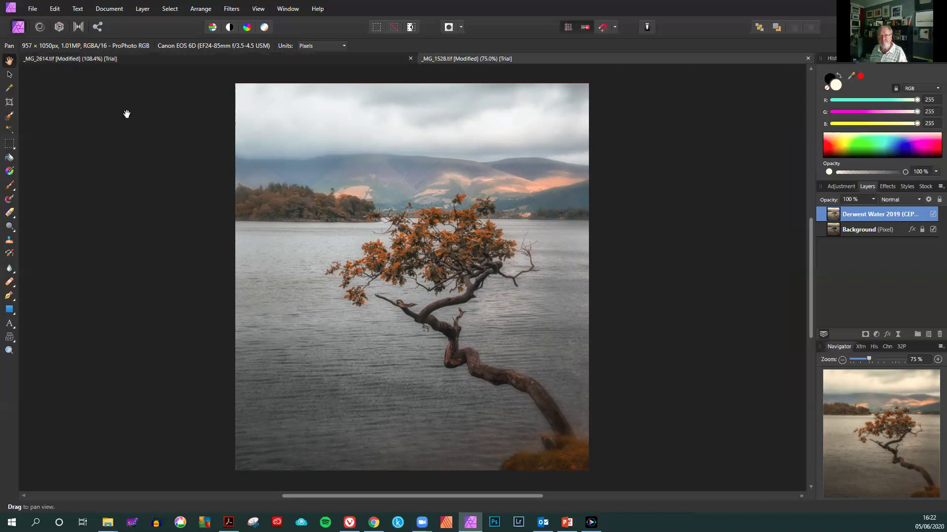
Start a Save As, check the available file types, then cancel it
left_click(31, 9)
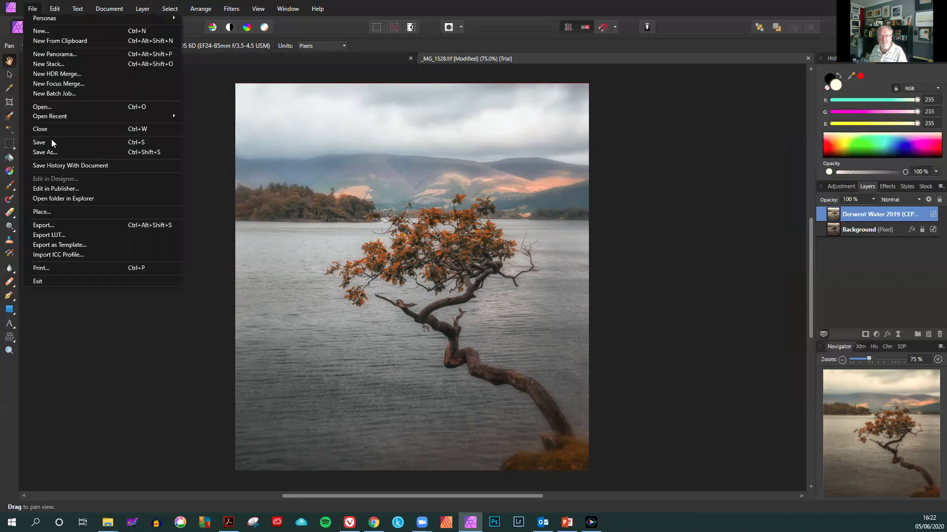
left_click(52, 151)
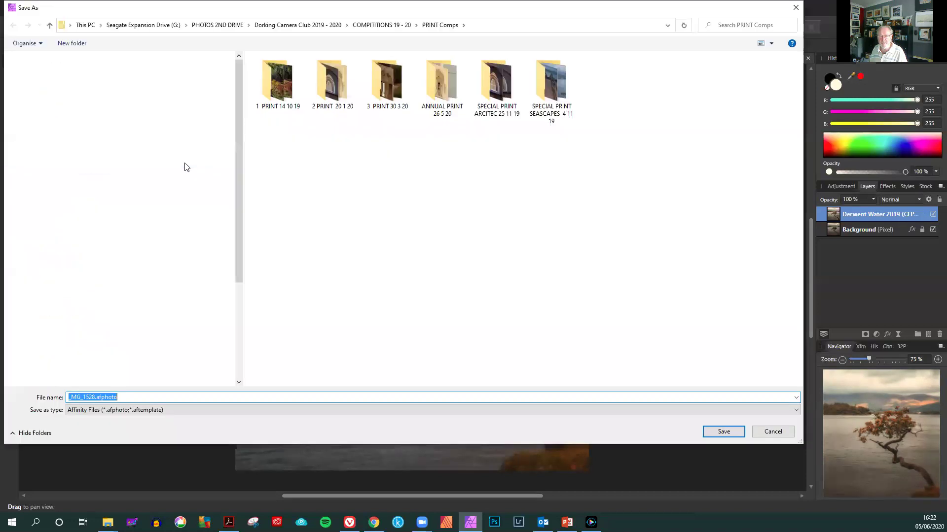
left_click(182, 413)
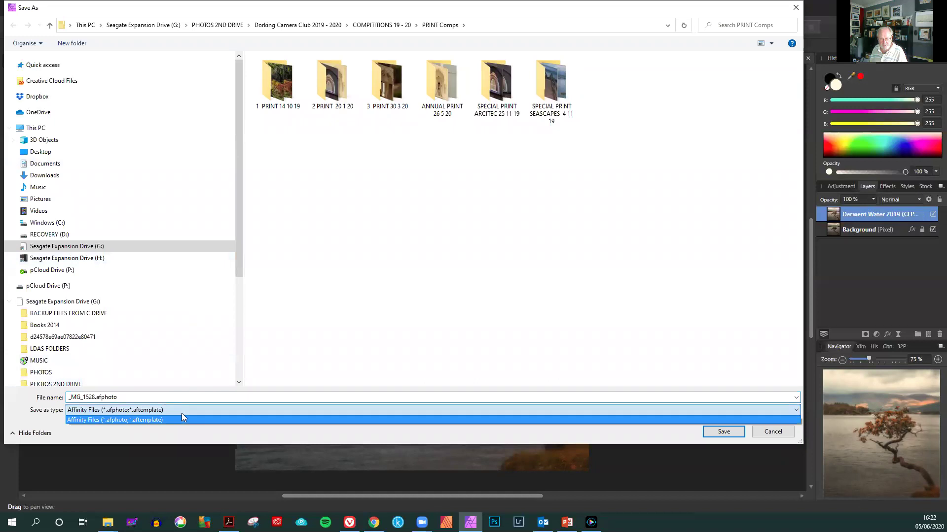
left_click(185, 408)
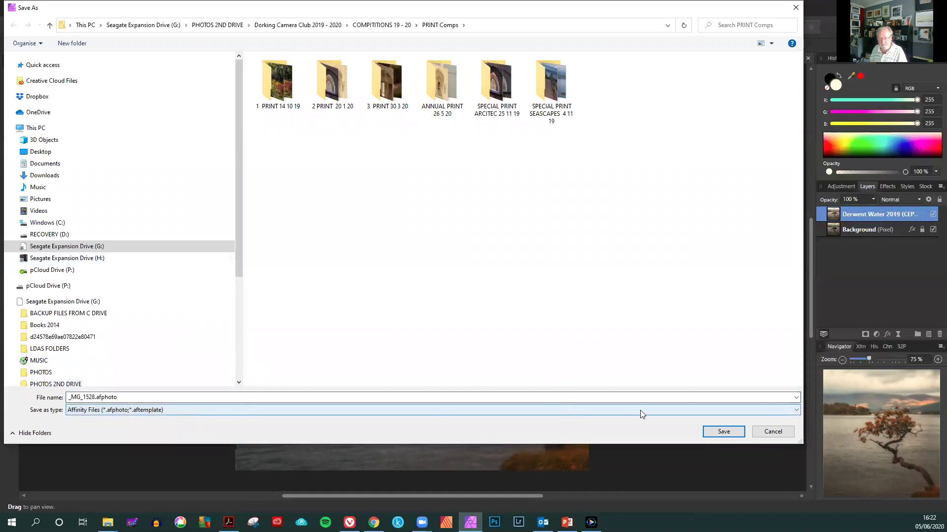
left_click(773, 432)
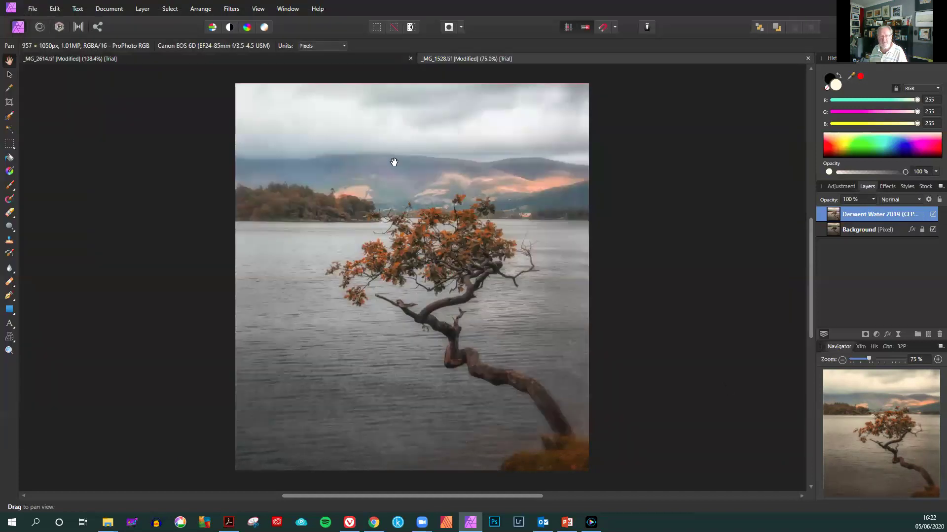
Export the tree photo as a best-quality JPEG named _MG_1528.jpg in PRINT Comps
left_click(36, 12)
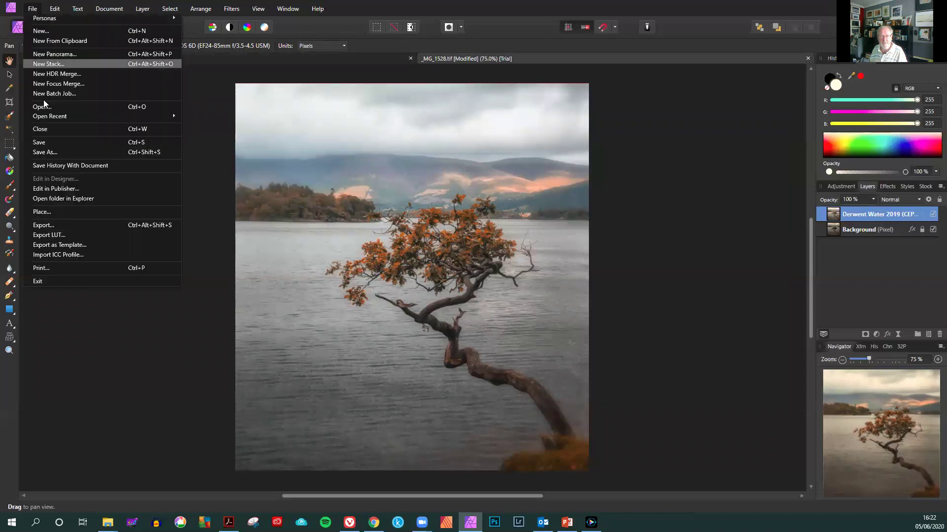
left_click(65, 224)
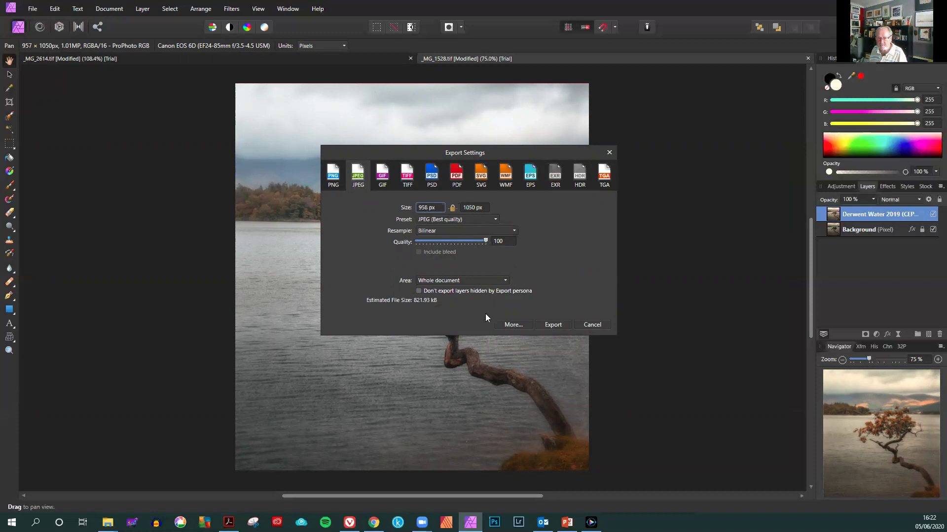
left_click(558, 326)
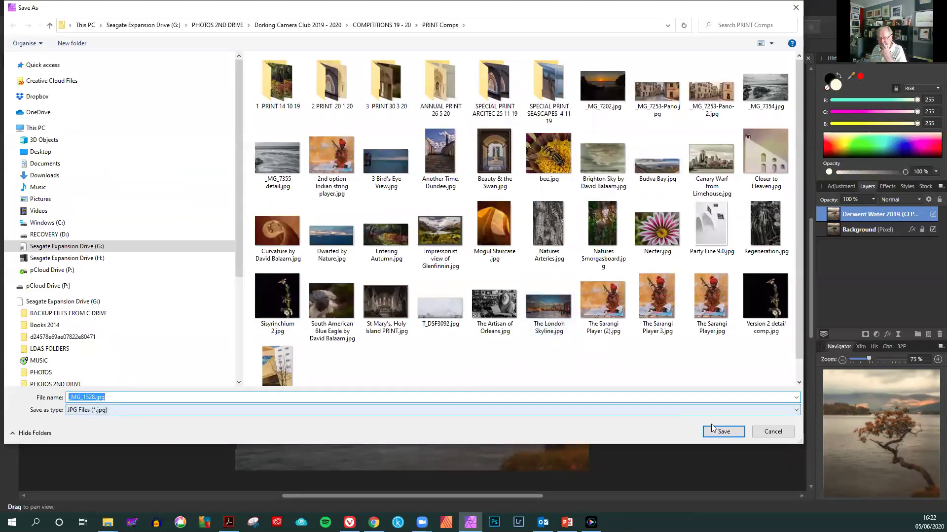
left_click(724, 432)
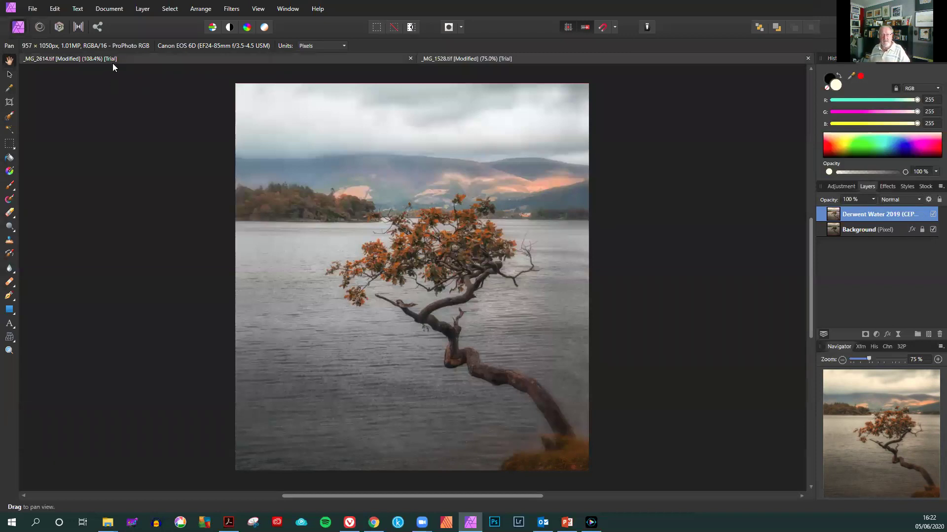
Return to the _MG_2614.tif landscape and select its Prince Charlei 2 (CEP 4) layer
left_click(150, 57)
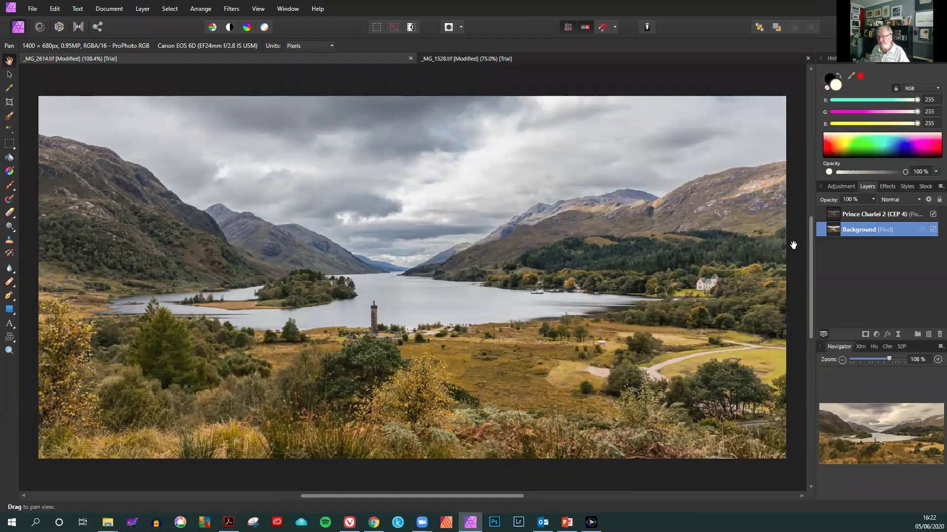
left_click(874, 215)
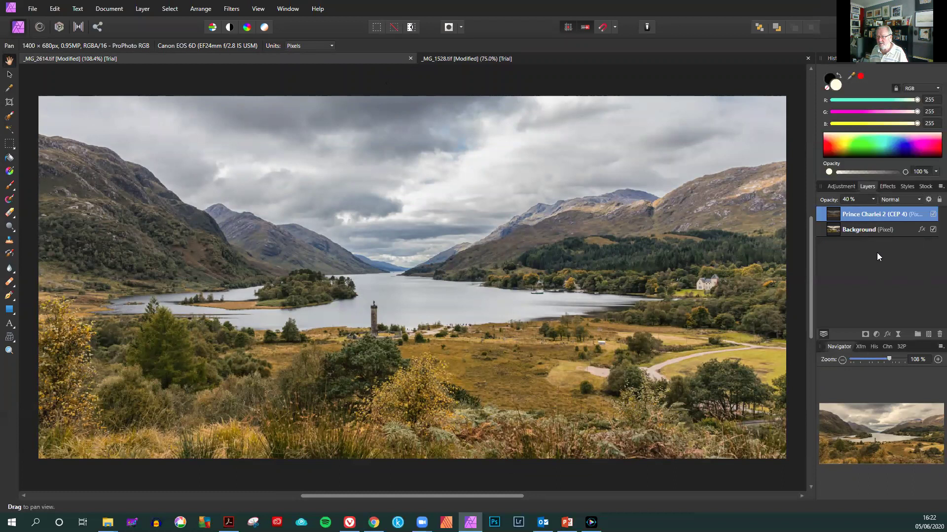
Enable an Outline layer effect on Prince Charlei 2 with a 2 px radius
left_click(888, 336)
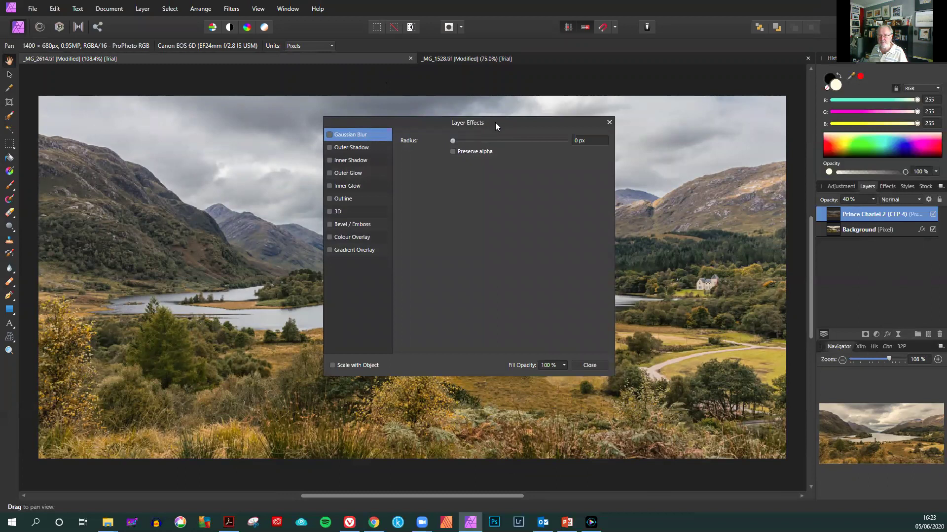
left_click(336, 200)
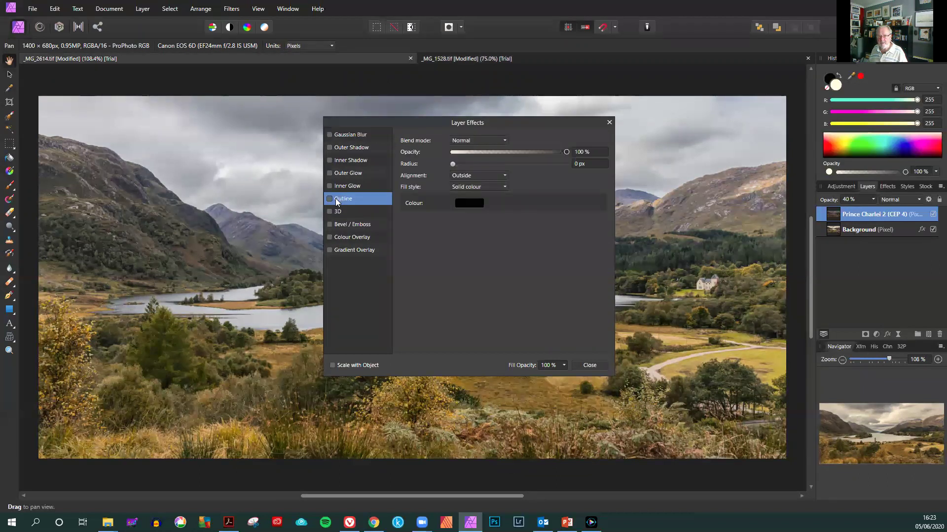
left_click(330, 199)
left_click_drag(452, 164, 480, 164)
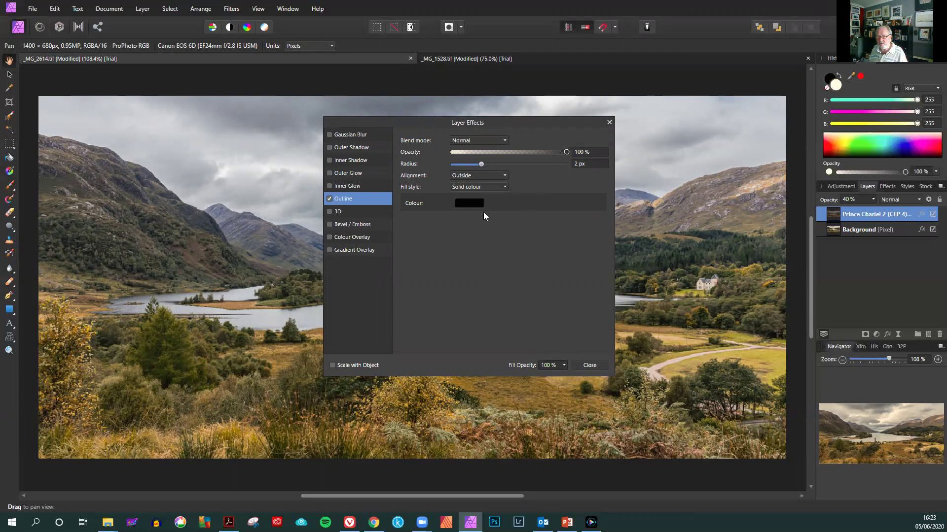
left_click(473, 176)
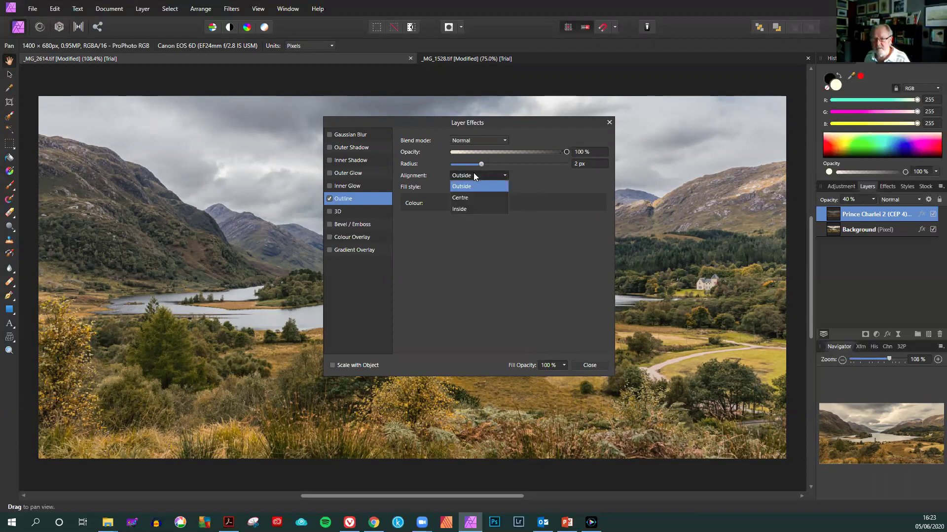
Set the outline alignment to Inside and choose a light yellow colour after trying greens
left_click(460, 210)
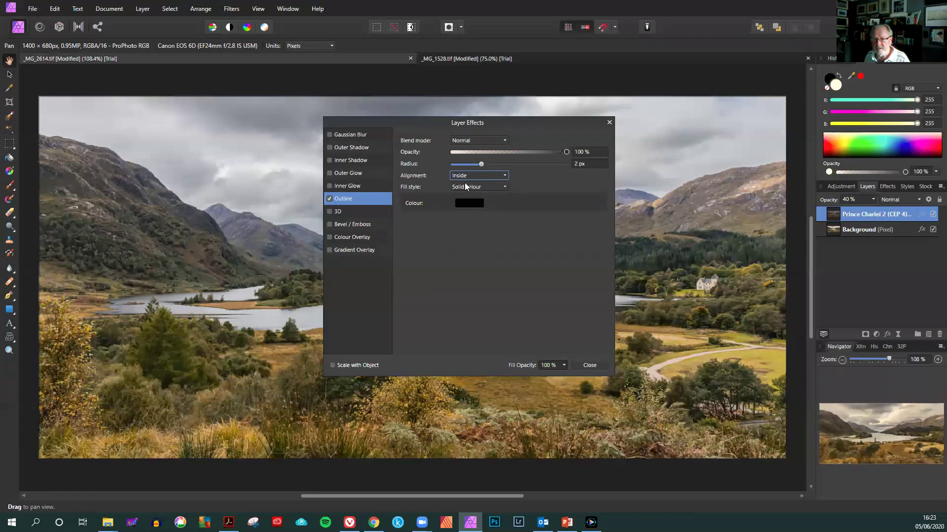
left_click(466, 202)
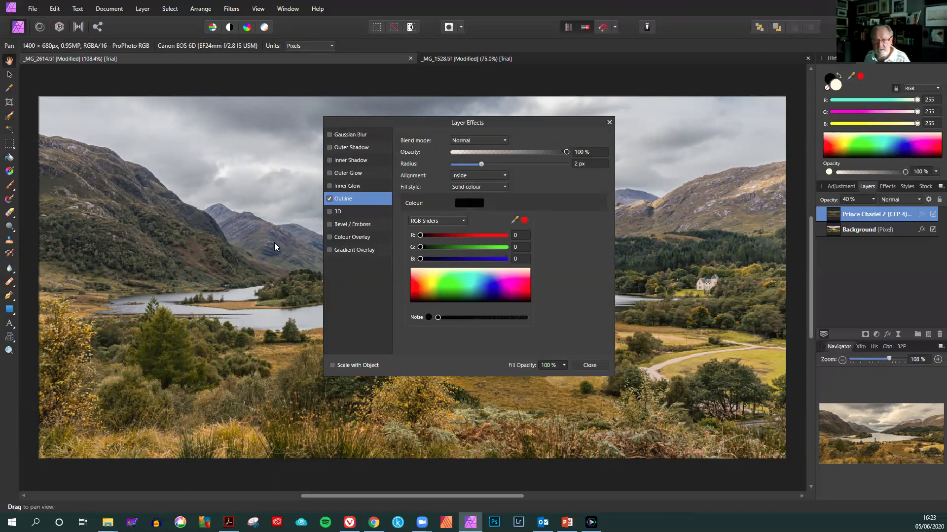
left_click(428, 280)
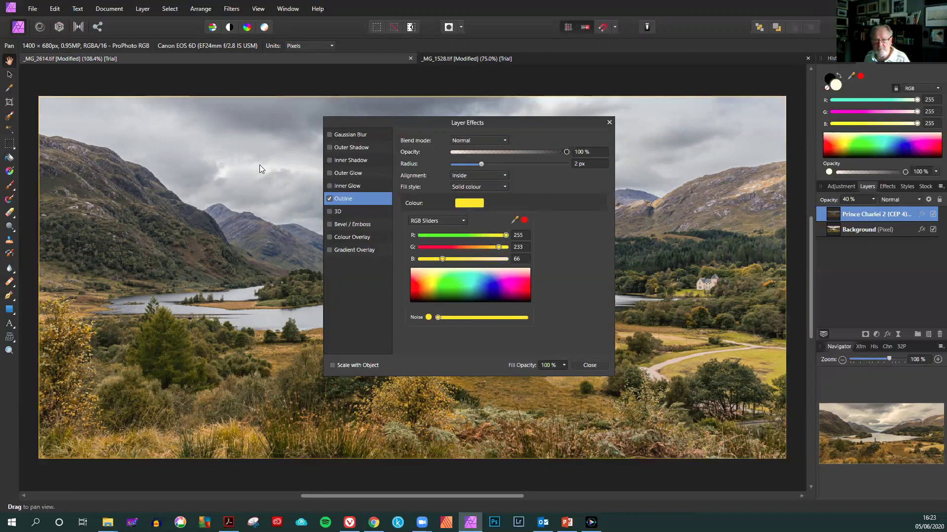
left_click(472, 206)
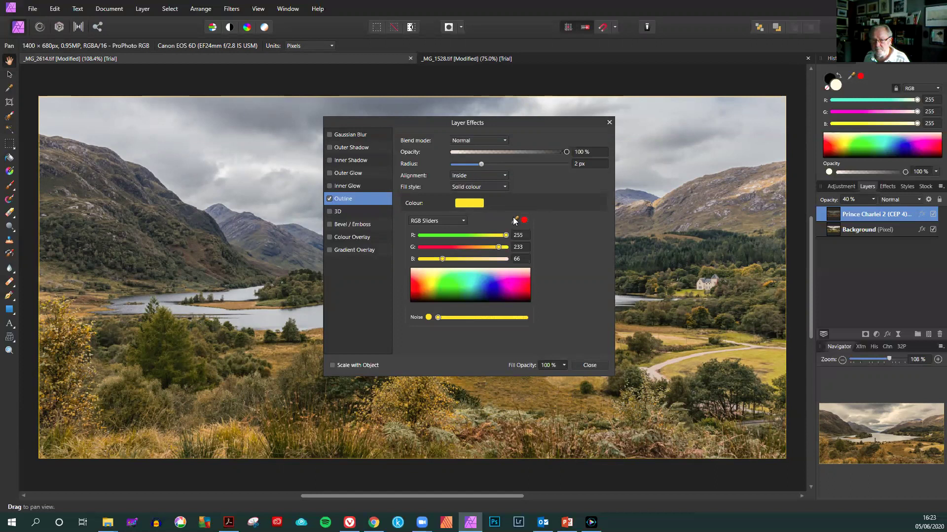
left_click(429, 291)
left_click(446, 287)
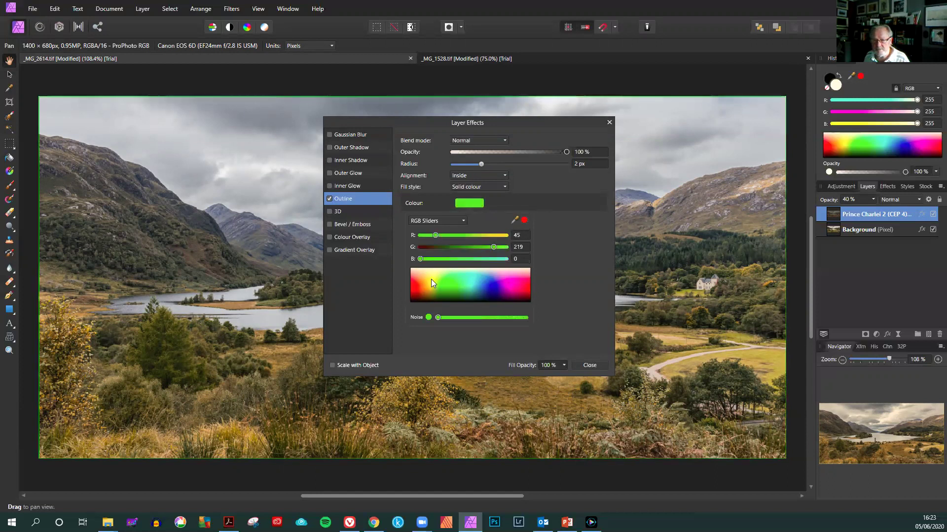
left_click(427, 273)
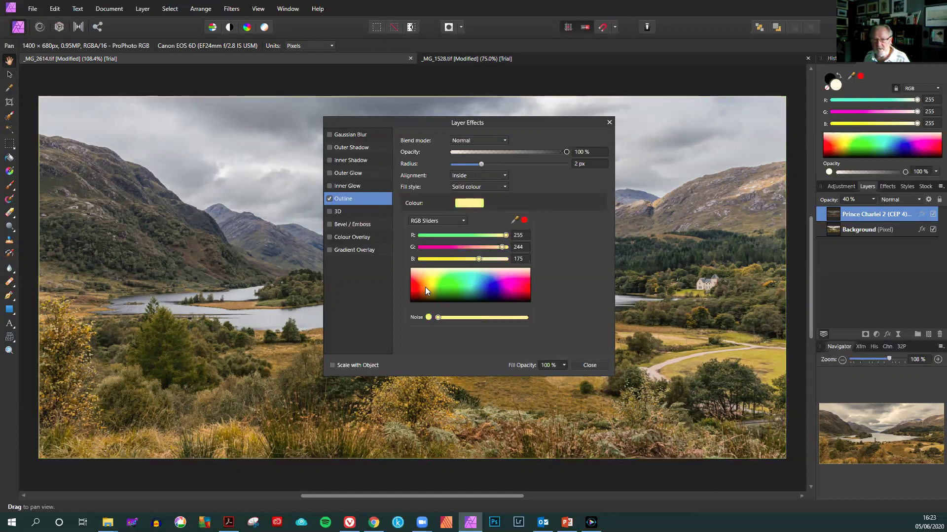
left_click(446, 288)
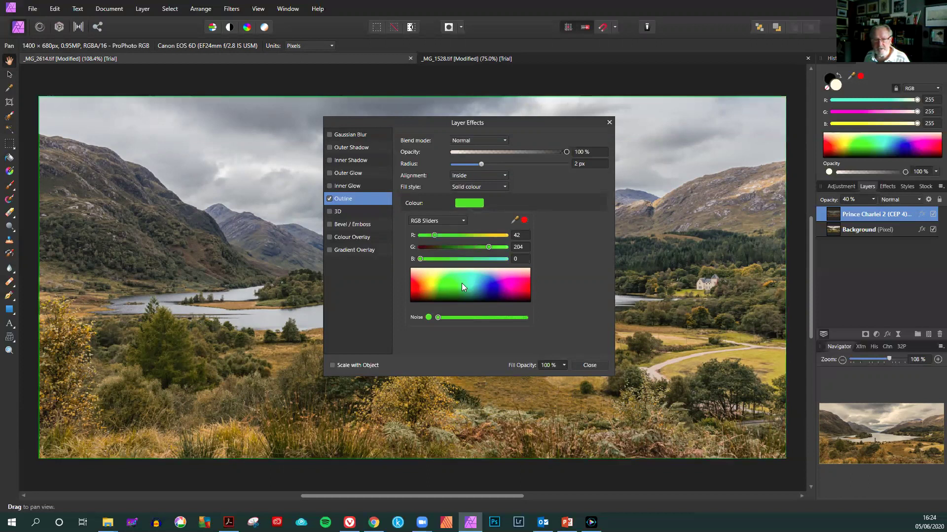
left_click(441, 277)
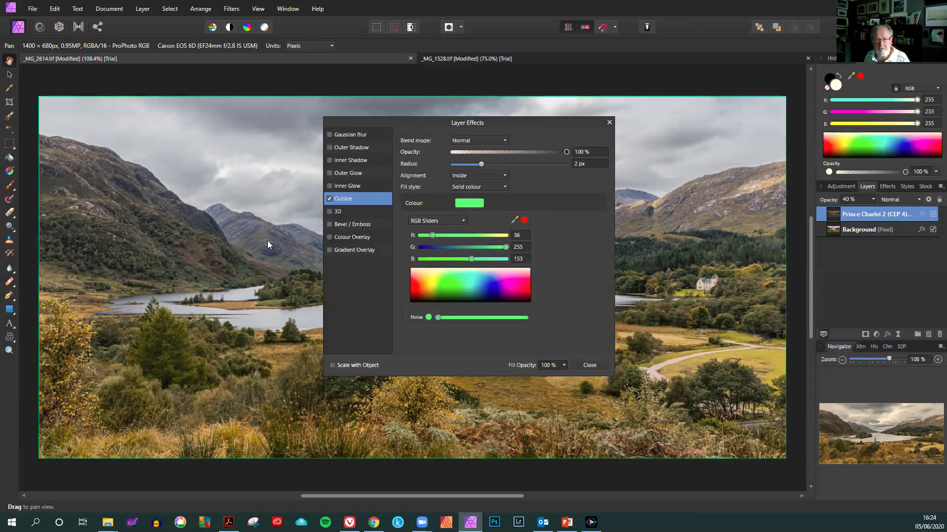
left_click(427, 276)
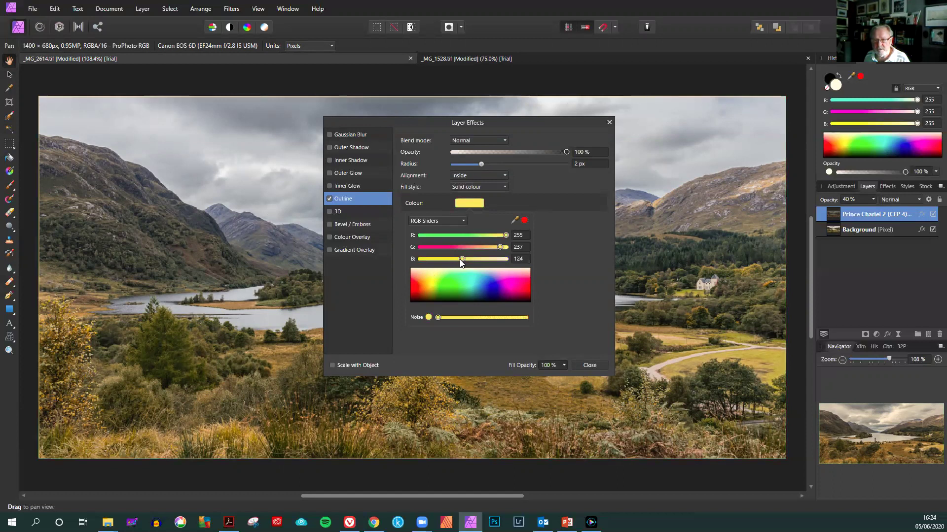
Lower the outline colour's blue value to 43, giving RGB 255, 237, 43
left_click_drag(460, 259, 438, 256)
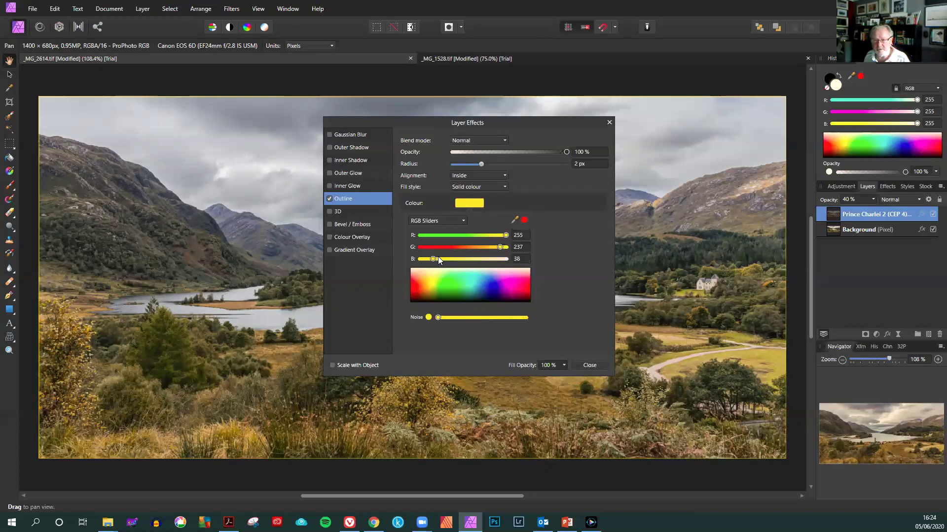
left_click(441, 258)
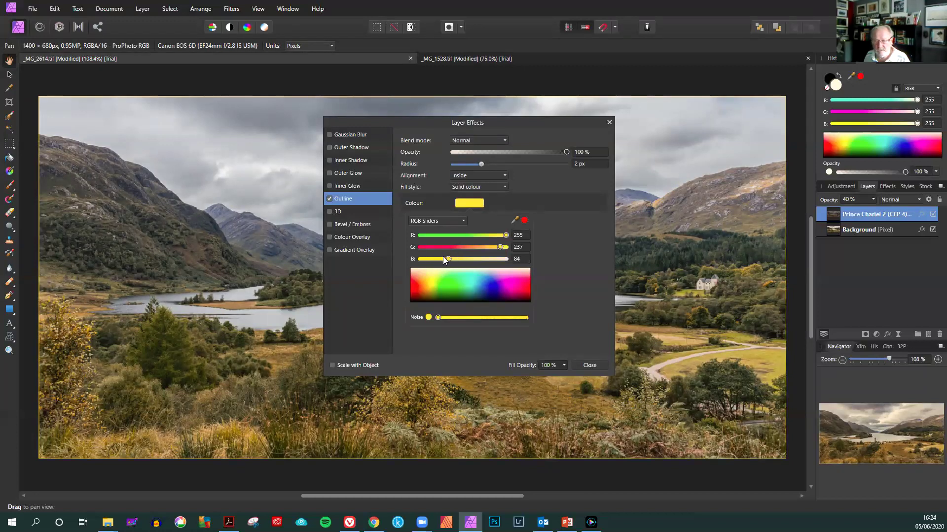
left_click(439, 257)
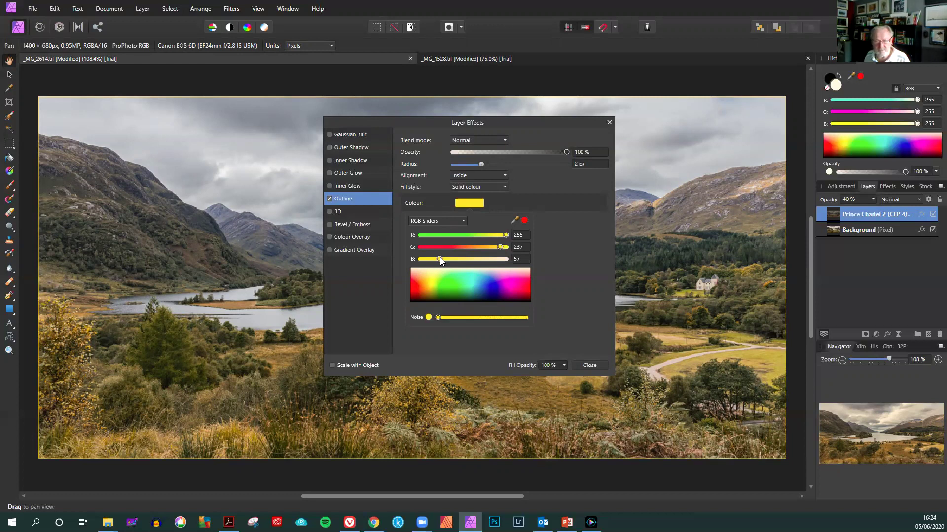
left_click(440, 257)
left_click_drag(440, 257, 433, 259)
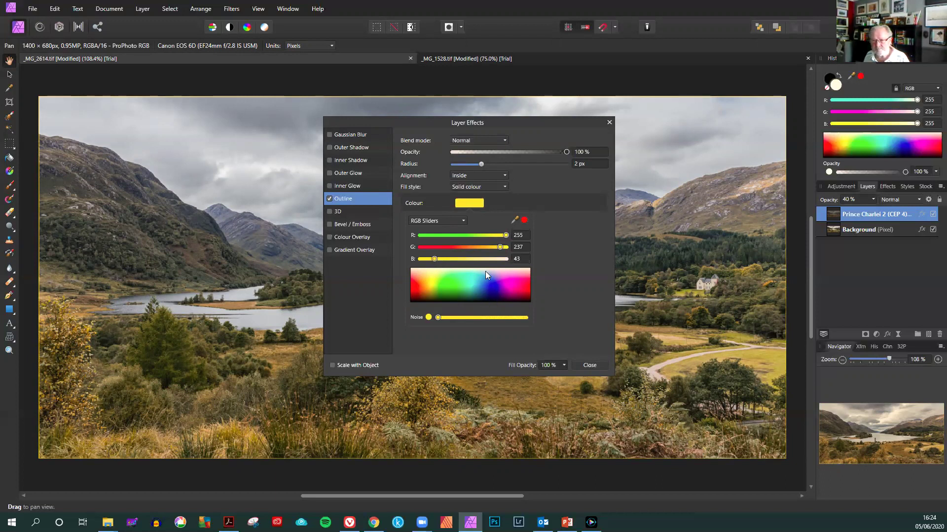
Close the Layer Effects dialog, keeping the 2 px yellow inside keyline on the loch photo
left_click(590, 365)
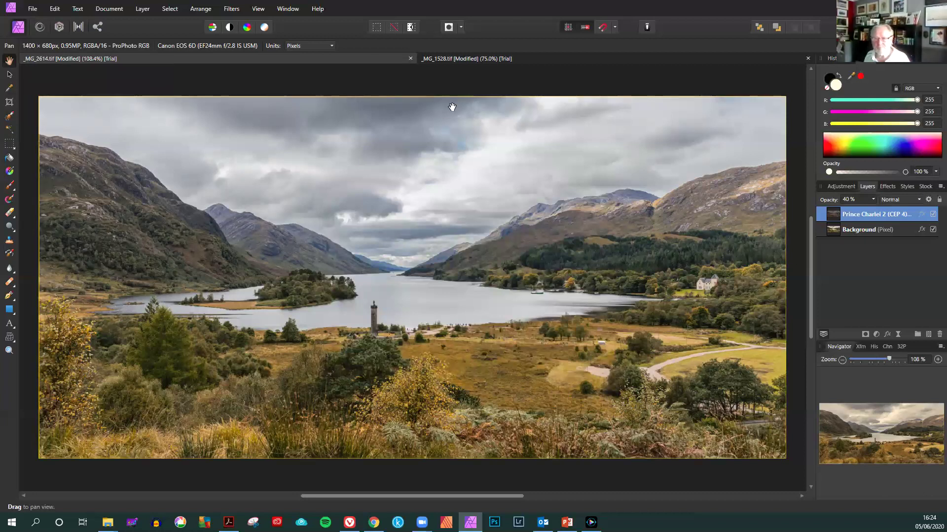
Enable a 2 px Outline effect on the tree photo's Derwent Water 2019 layer
left_click(459, 59)
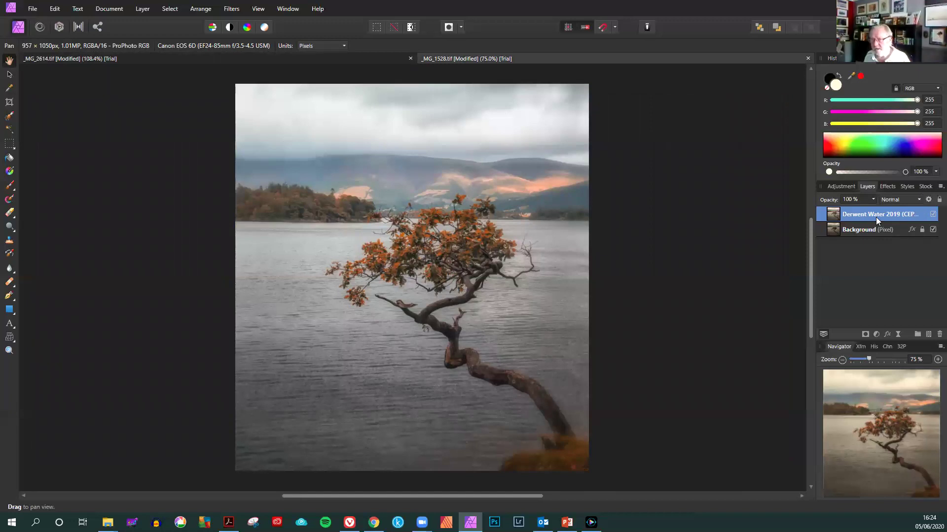
left_click(887, 335)
left_click(335, 199)
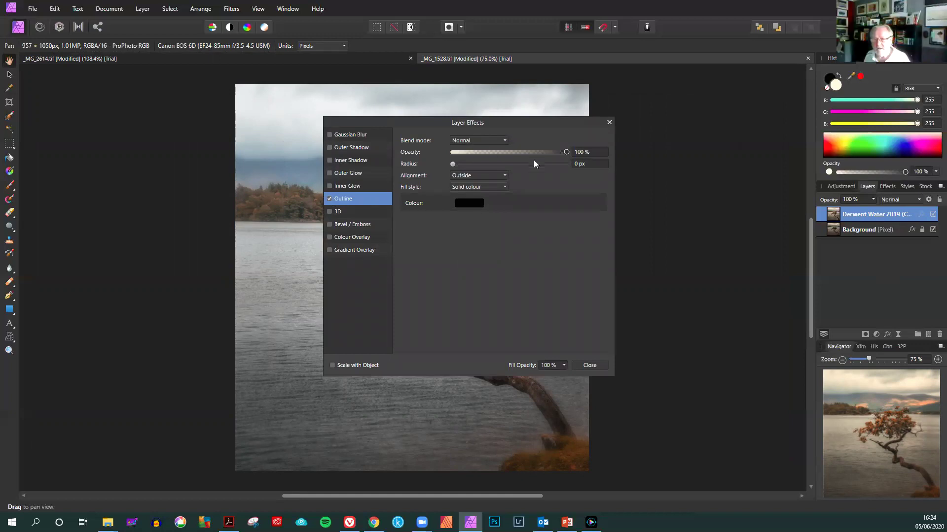
left_click(578, 163)
left_click_drag(452, 163, 473, 166)
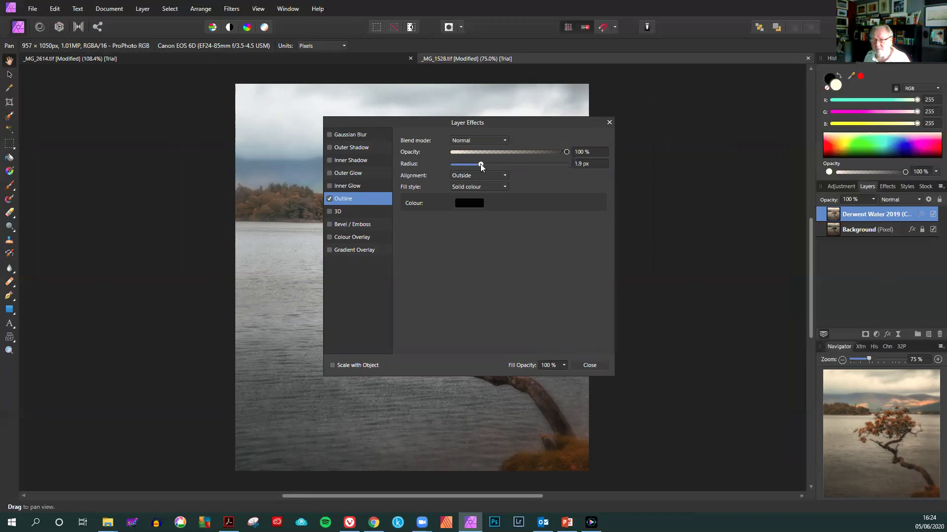
left_click_drag(482, 163, 482, 165)
left_click(472, 175)
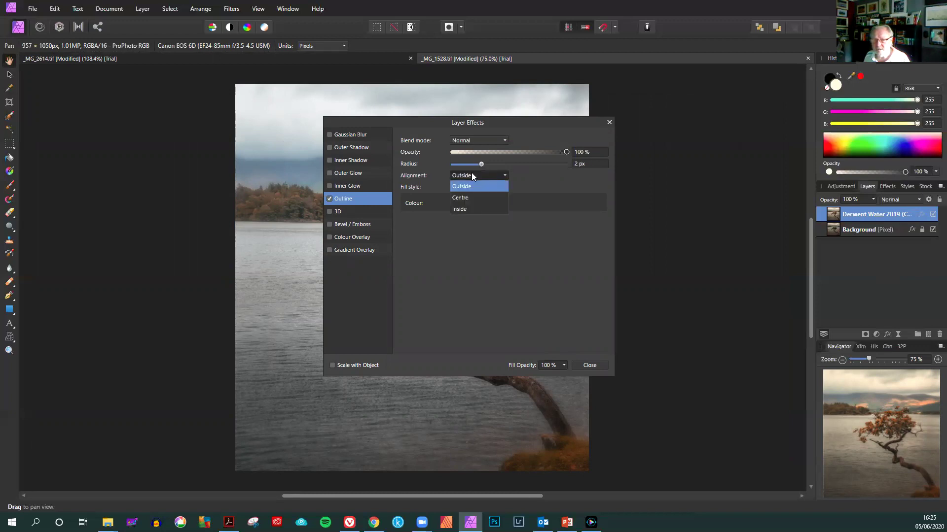
Set the tree photo's outline to Inside and colour it pale pink, RGB 211, 138, 255
left_click(458, 210)
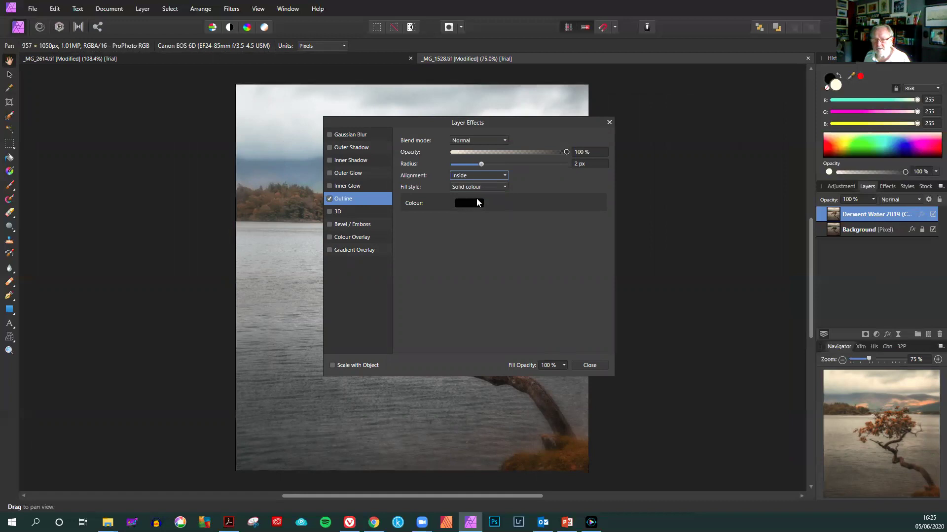
left_click(472, 206)
left_click(432, 292)
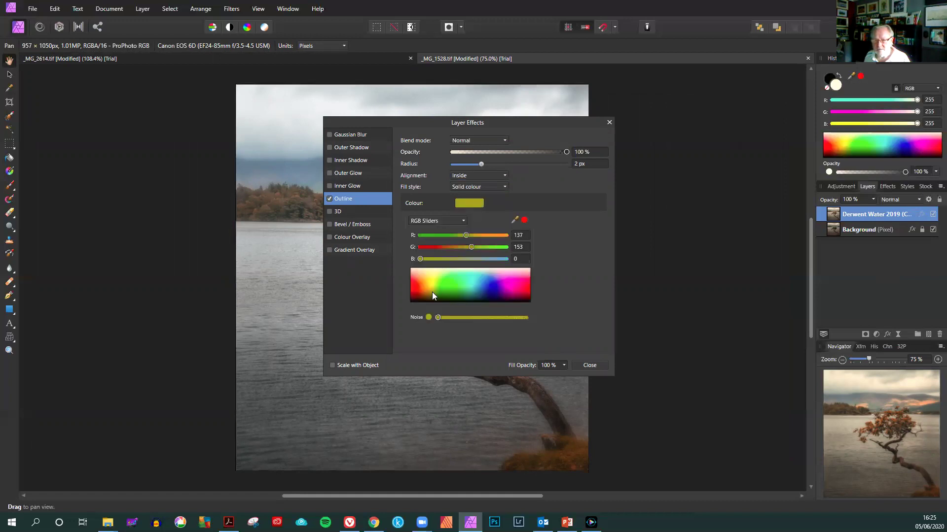
left_click(482, 288)
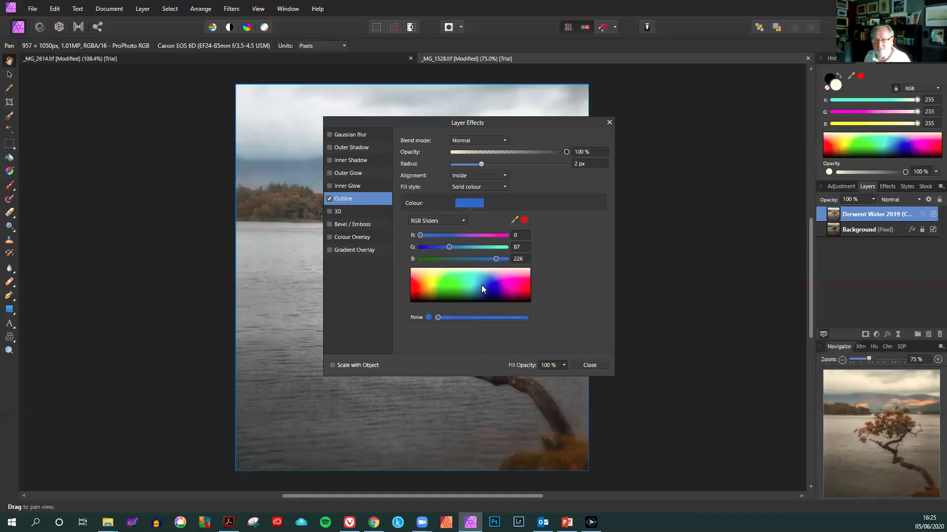
left_click(481, 285)
left_click(507, 278)
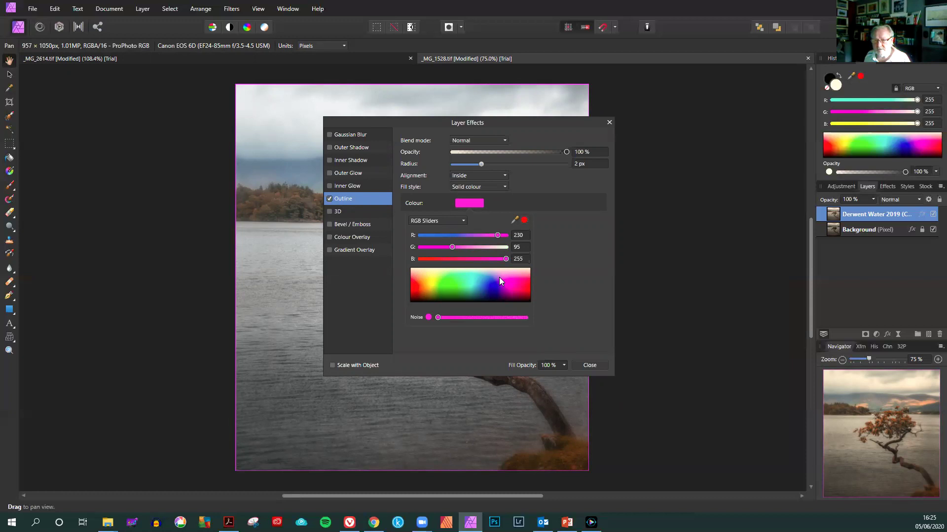
left_click(499, 278)
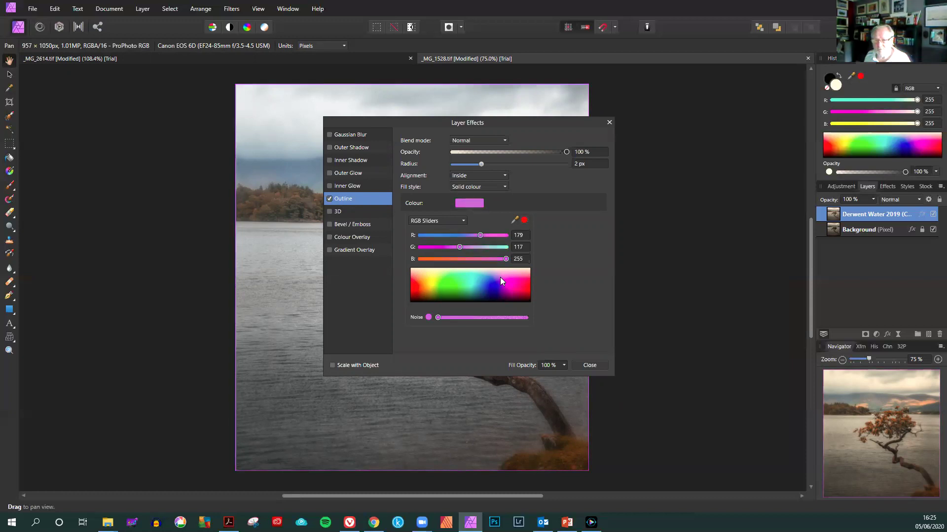
left_click(503, 276)
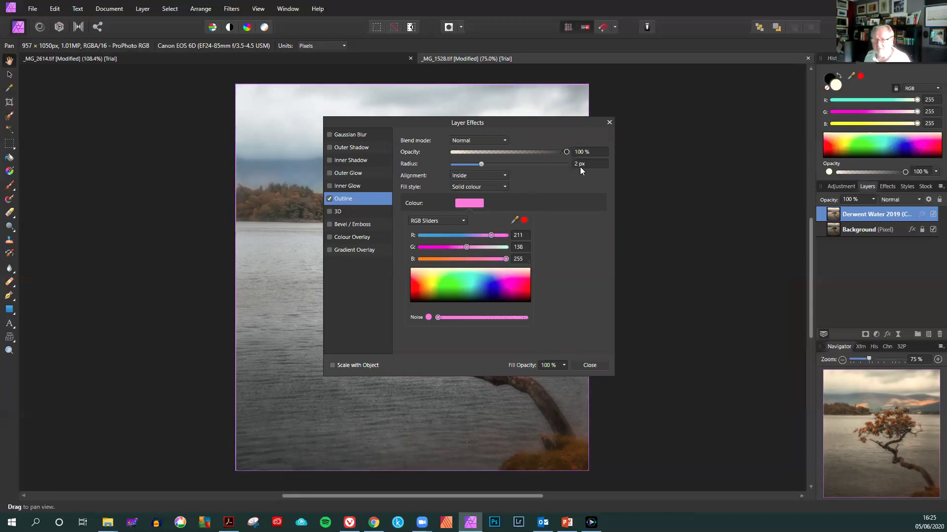
left_click(481, 165)
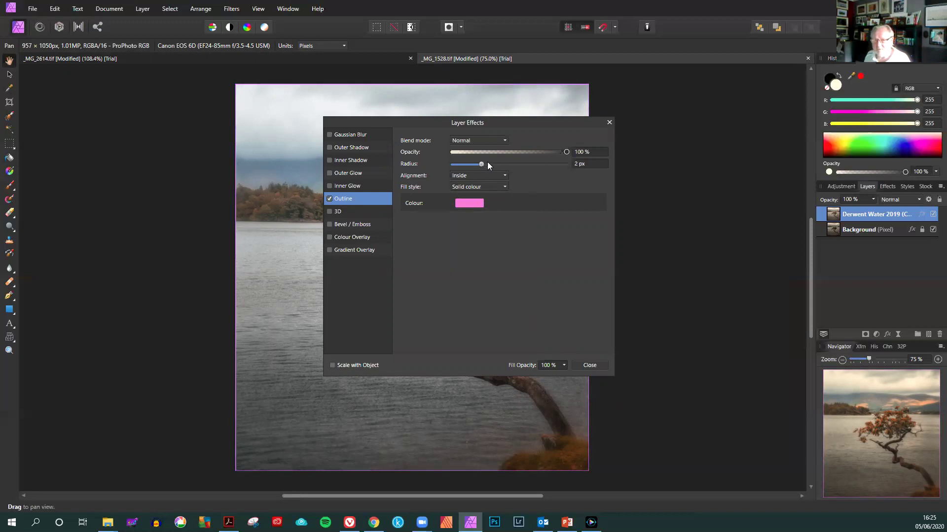
Set the pink outline radius to 4.1 px, then test lower opacities and drag opacity back up
left_click_drag(481, 164, 487, 167)
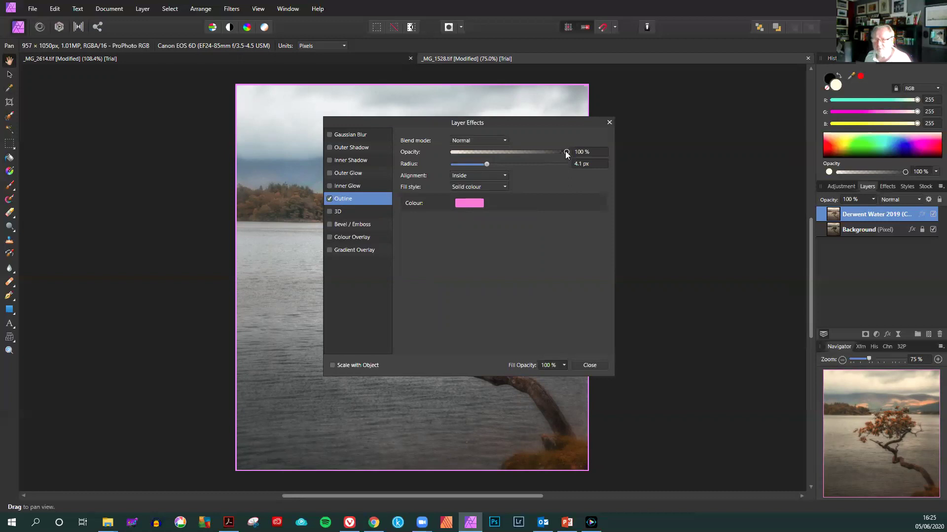
left_click_drag(565, 151, 480, 171)
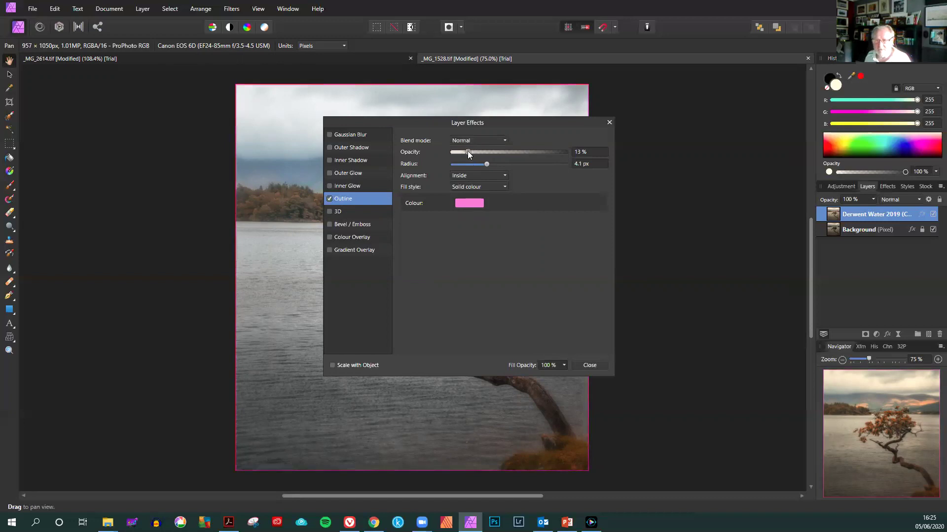
left_click_drag(465, 154, 462, 154)
mouse_move(467, 153)
left_mouse_down()
mouse_move(582, 159)
mouse_move(439, 156)
mouse_move(479, 152)
left_mouse_up()
Close the Layer Effects dialog, leaving the 4.1 px pink keyline on the tree photo
left_click(593, 365)
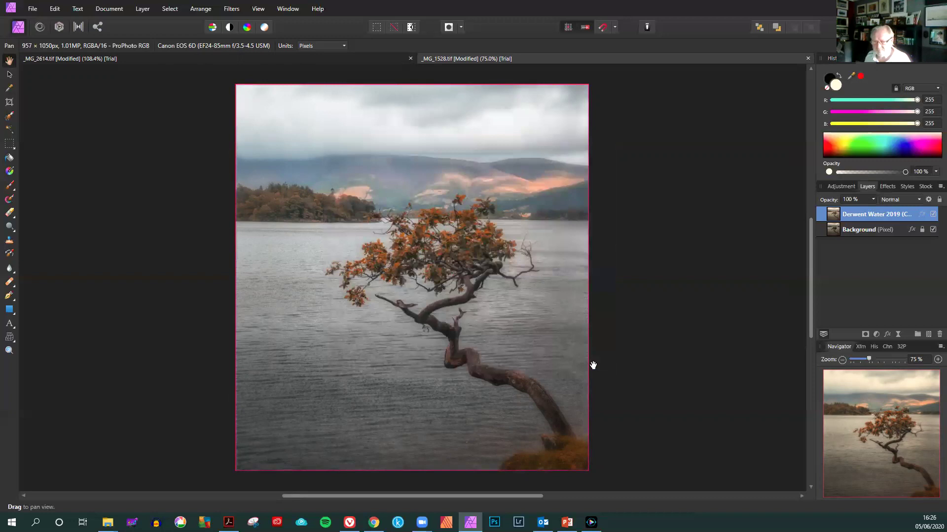